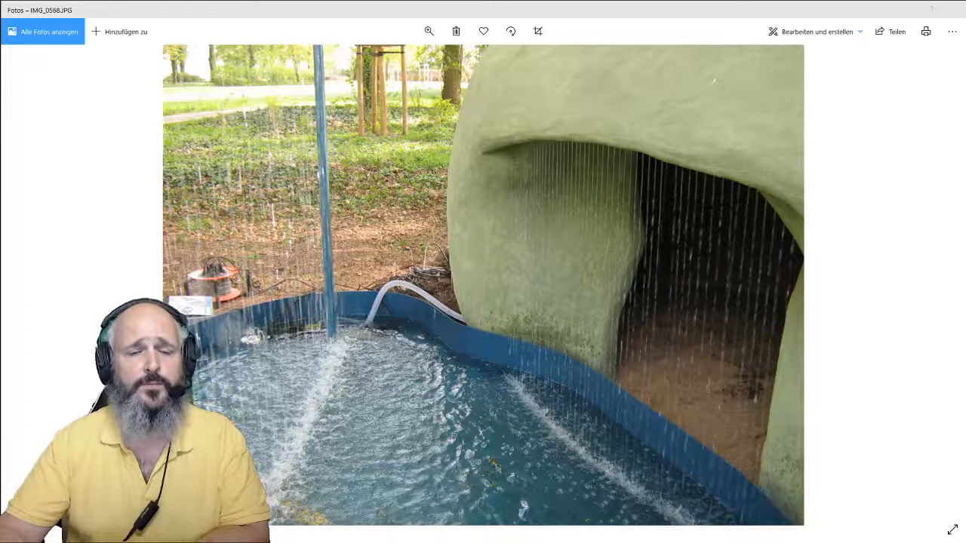
# - Advance to the nozzles.JPG photo and then on to the next fountain item
pyautogui.press('Right')
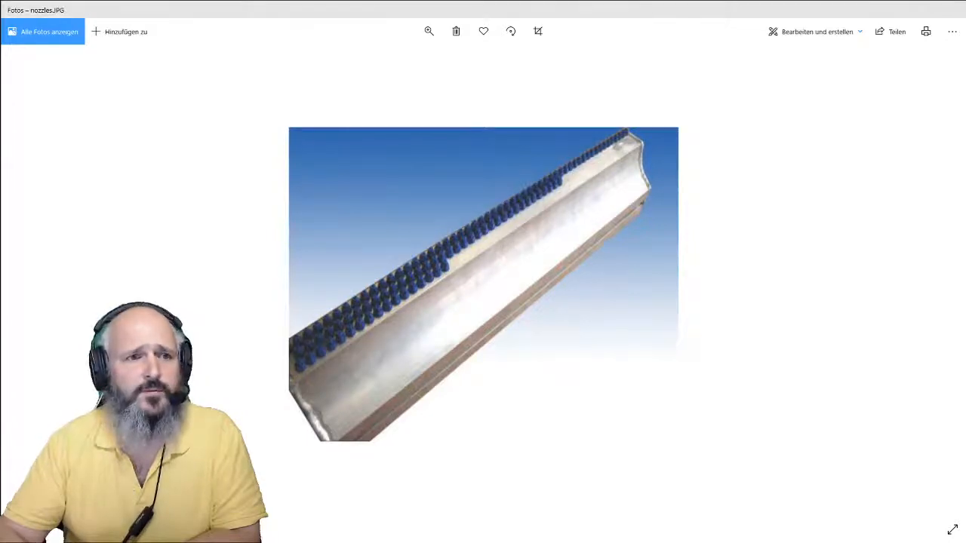
pyautogui.press('Right')
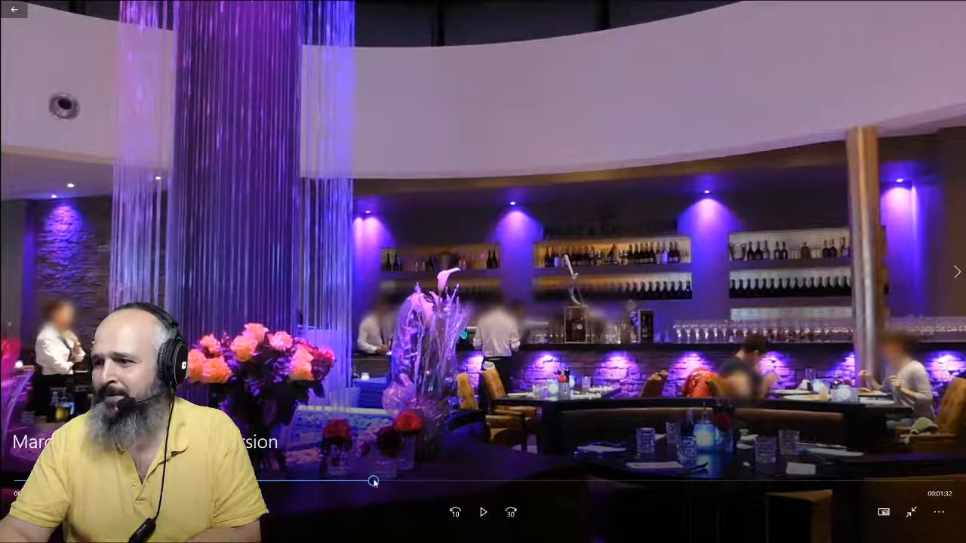
# - Seek the fountain video forward to the split-screen views of the purple thread fountain
pyautogui.moveTo(373, 481); pyautogui.dragTo(560, 483)
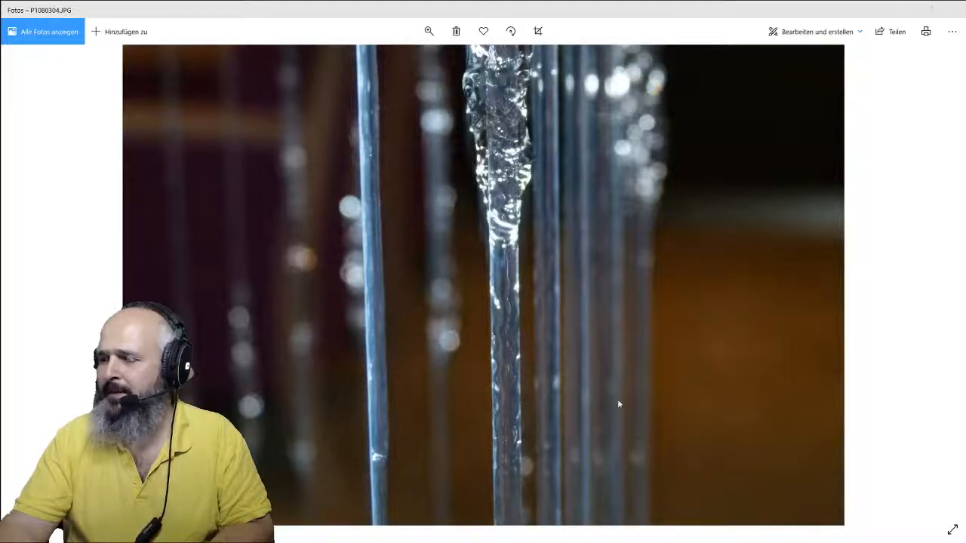
# - Page forward through the thread close-ups from P1080385.JPG via P1080396 and P1080409 to P1080430.JPG
pyautogui.click(939, 285)
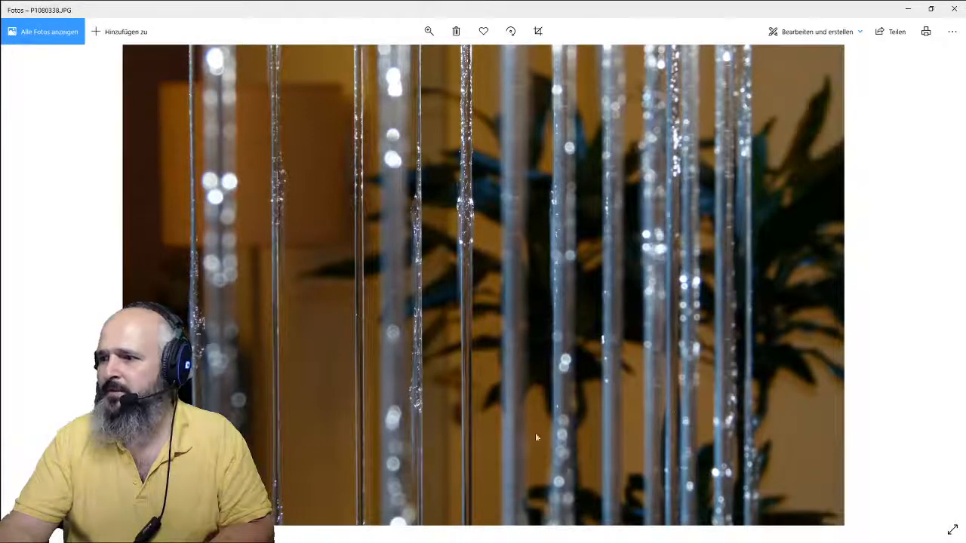
pyautogui.click(940, 286)
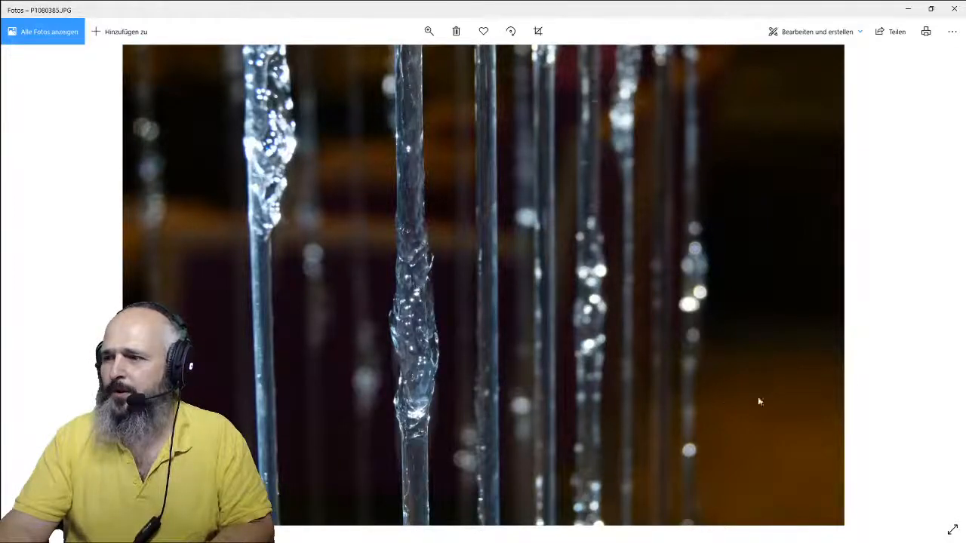
pyautogui.click(939, 285)
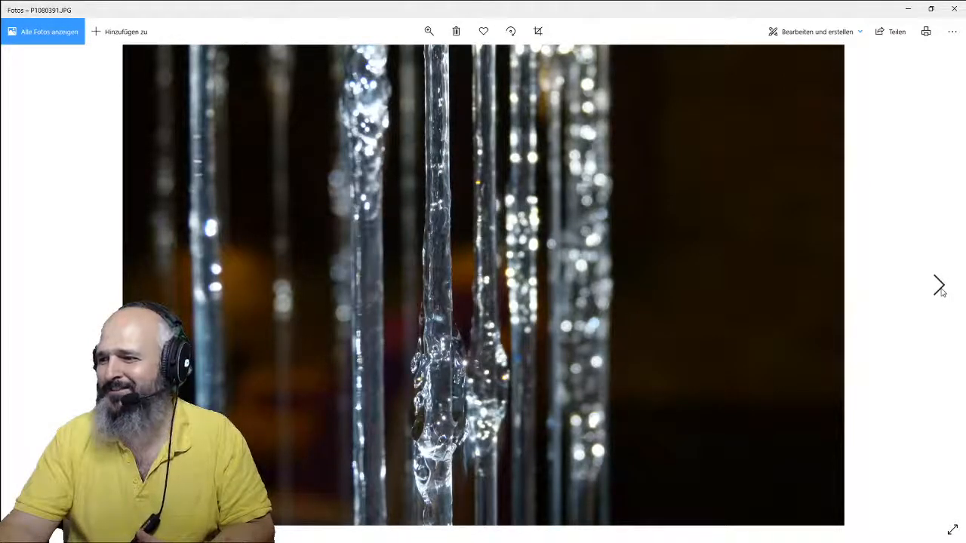
pyautogui.click(940, 287)
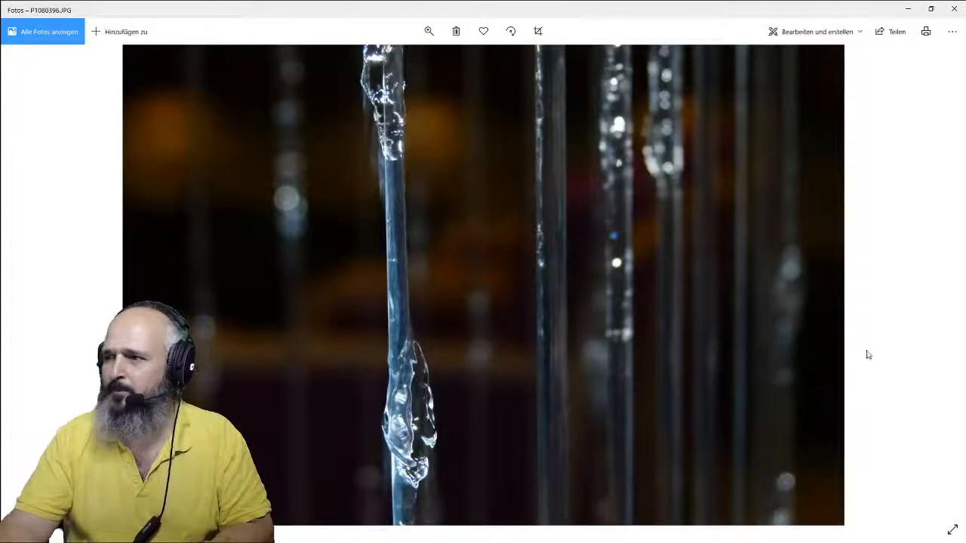
pyautogui.click(940, 285)
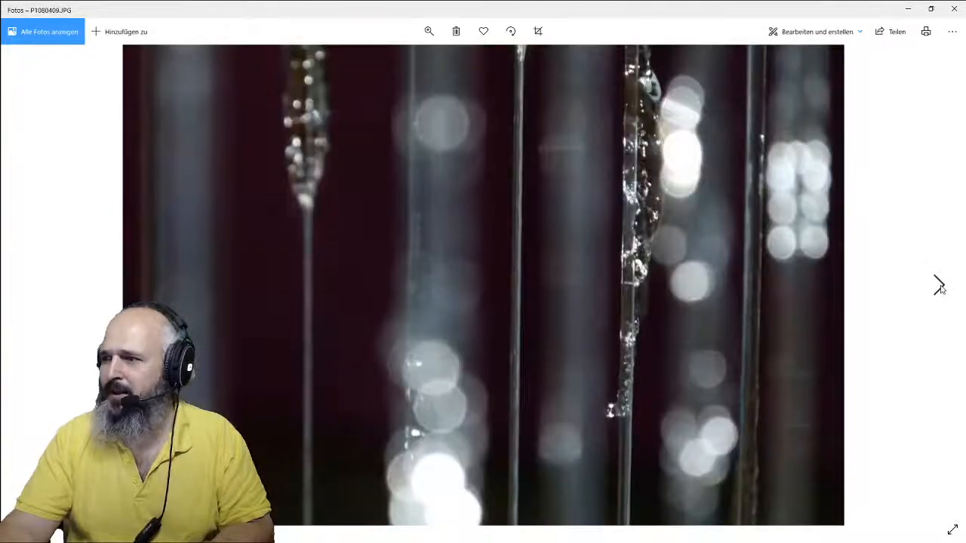
pyautogui.click(939, 285)
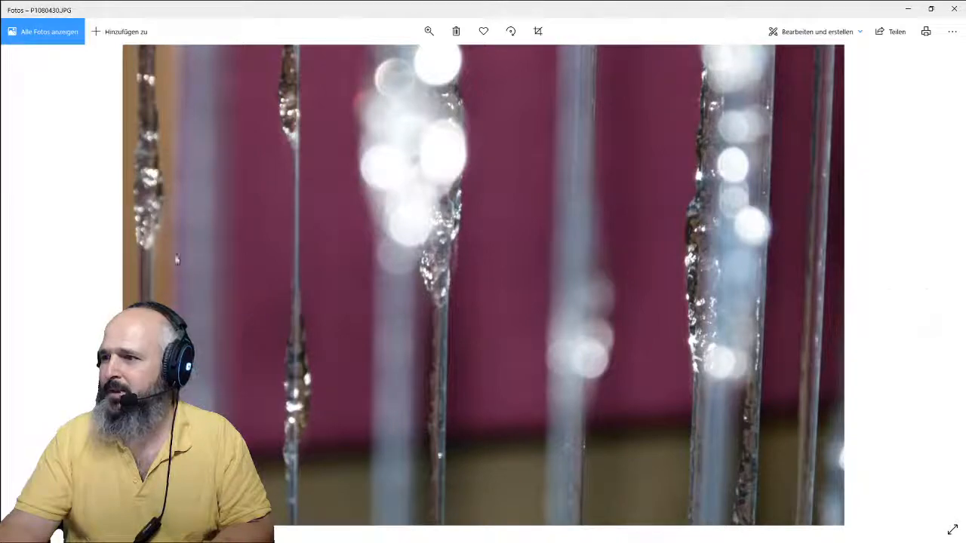